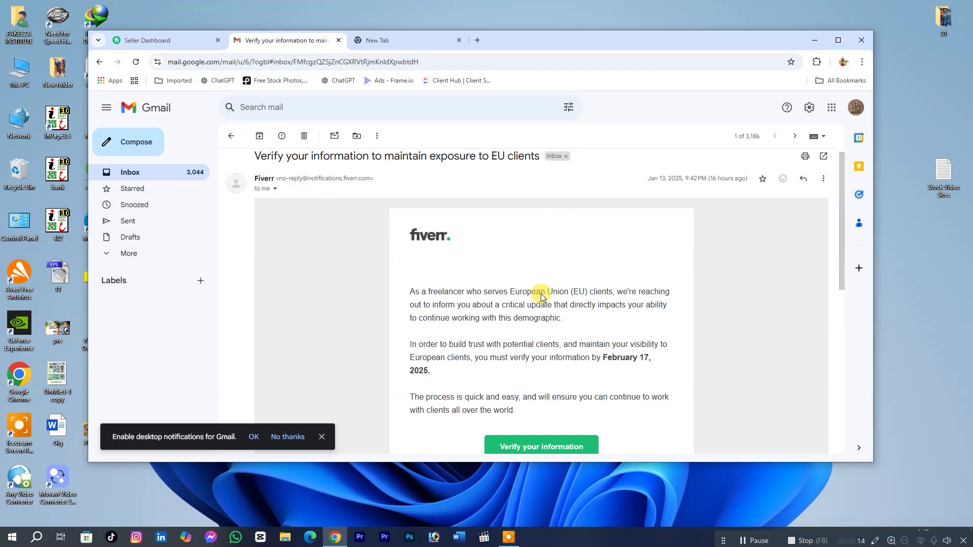
Open the Fiverr trader verification page from the email's green 'Verify your information' button.
{"action": "left_click", "coordinate": [541, 446]}
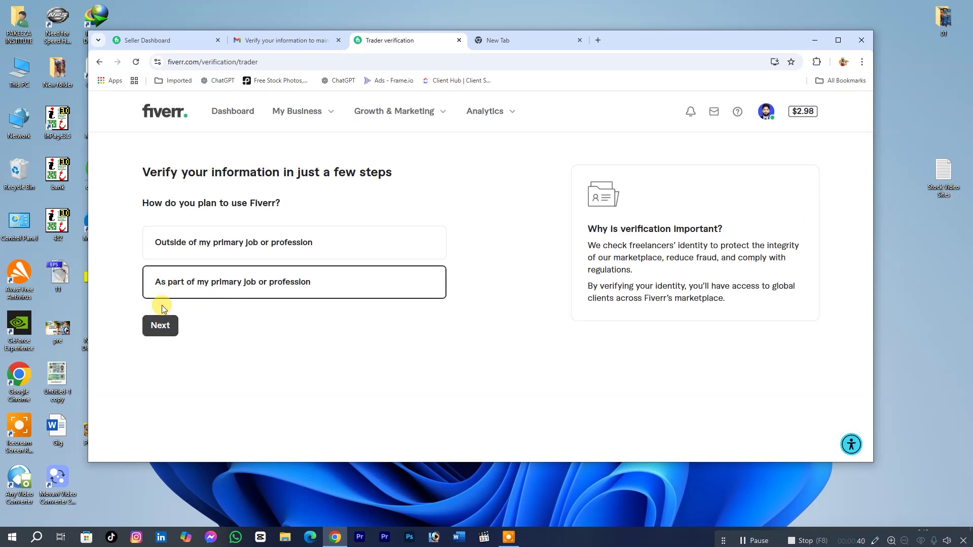
Answer 'As part of my primary job or profession' for how Fiverr is used, then continue.
{"action": "left_click", "coordinate": [183, 238]}
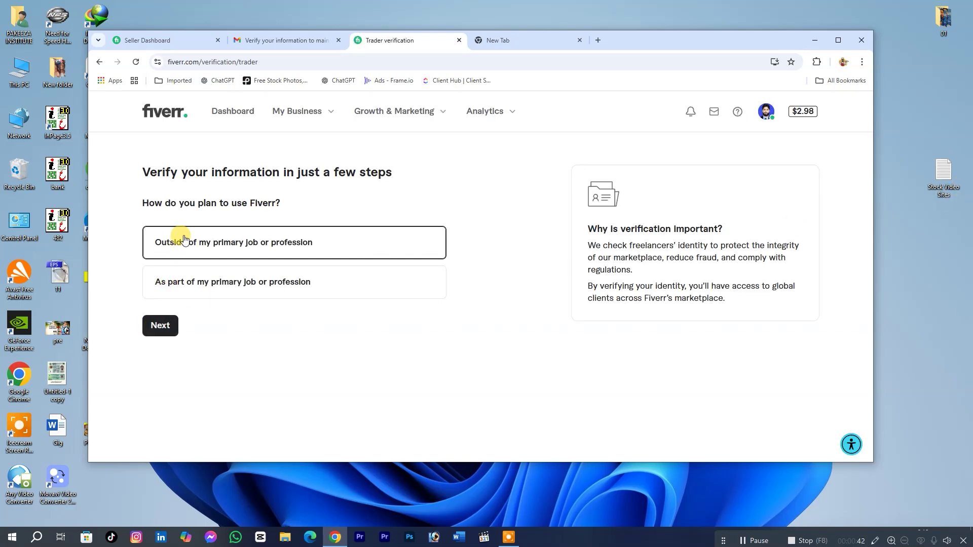
{"action": "left_click", "coordinate": [161, 329]}
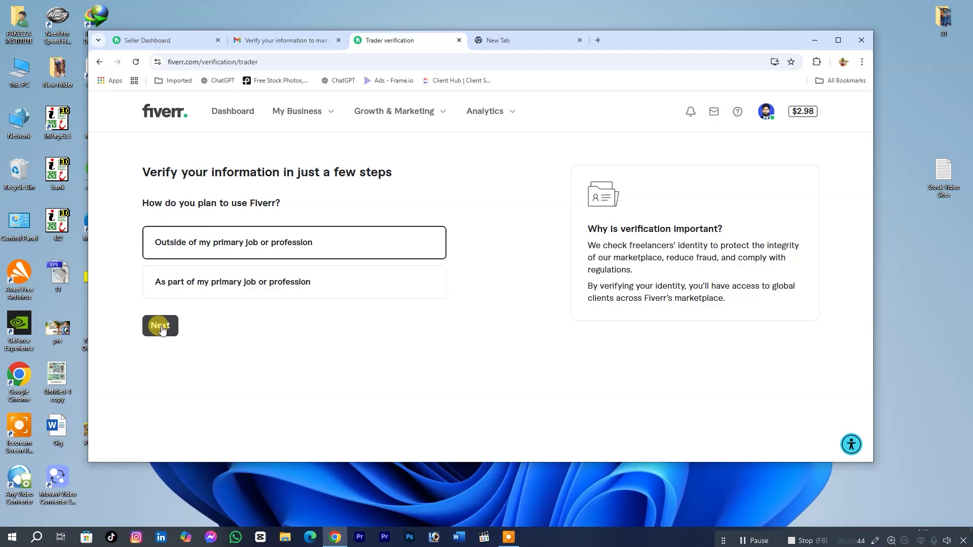
{"action": "left_click", "coordinate": [205, 290]}
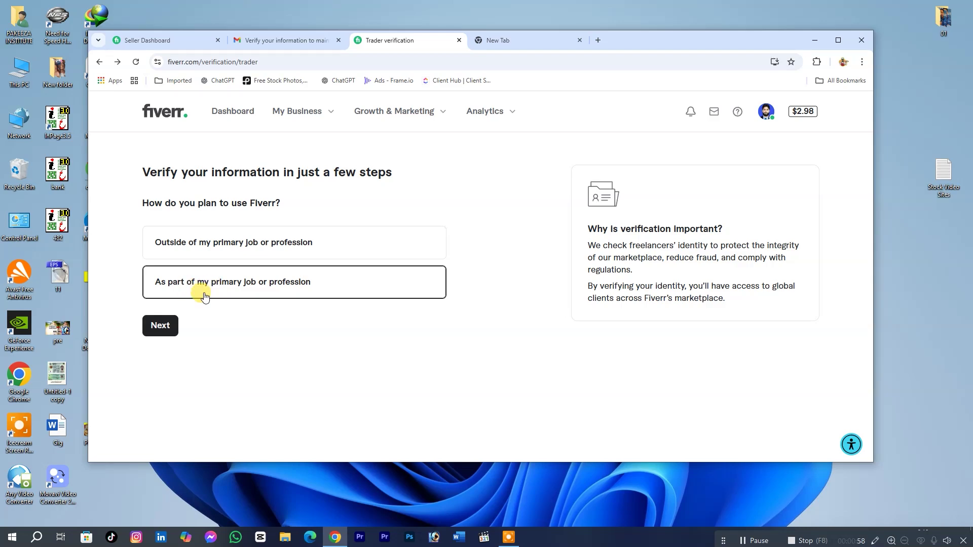
{"action": "left_click", "coordinate": [161, 325]}
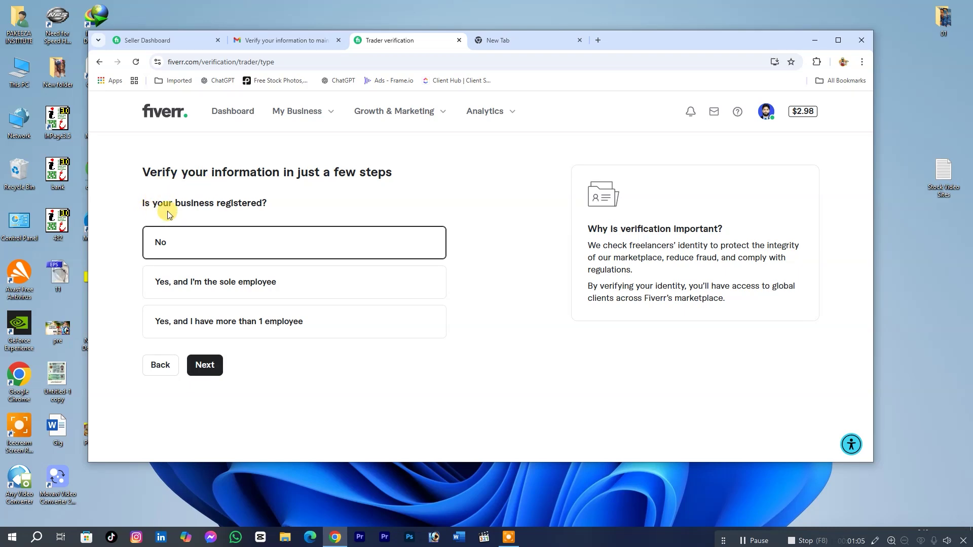
Answer 'No' to 'Is your business registered?' and start ID verification from the next-steps page.
{"action": "left_click", "coordinate": [162, 242]}
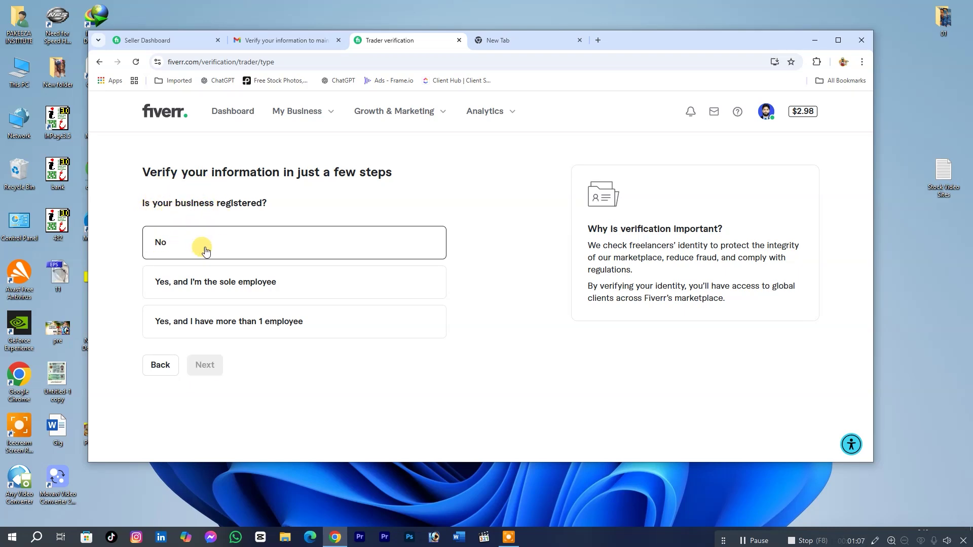
{"action": "left_click", "coordinate": [162, 244]}
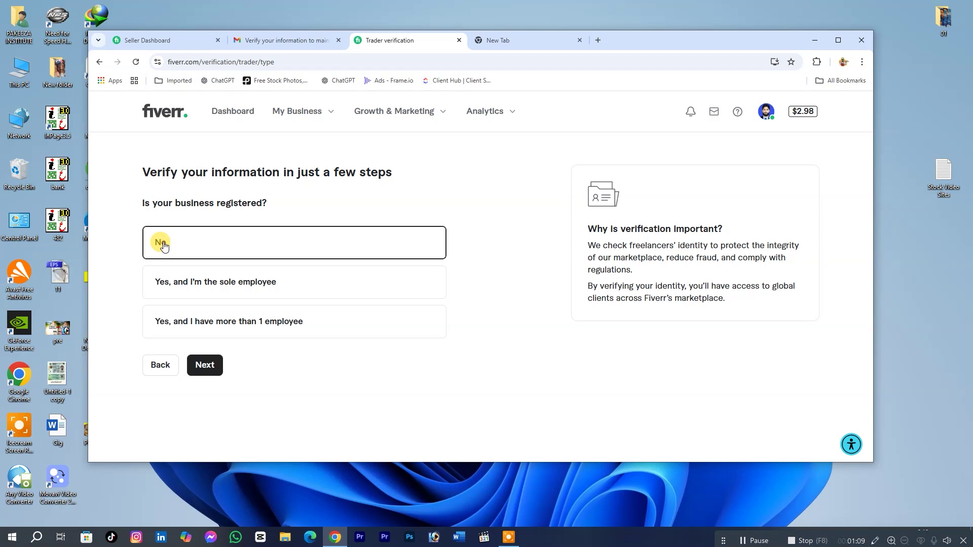
{"action": "left_click", "coordinate": [205, 363]}
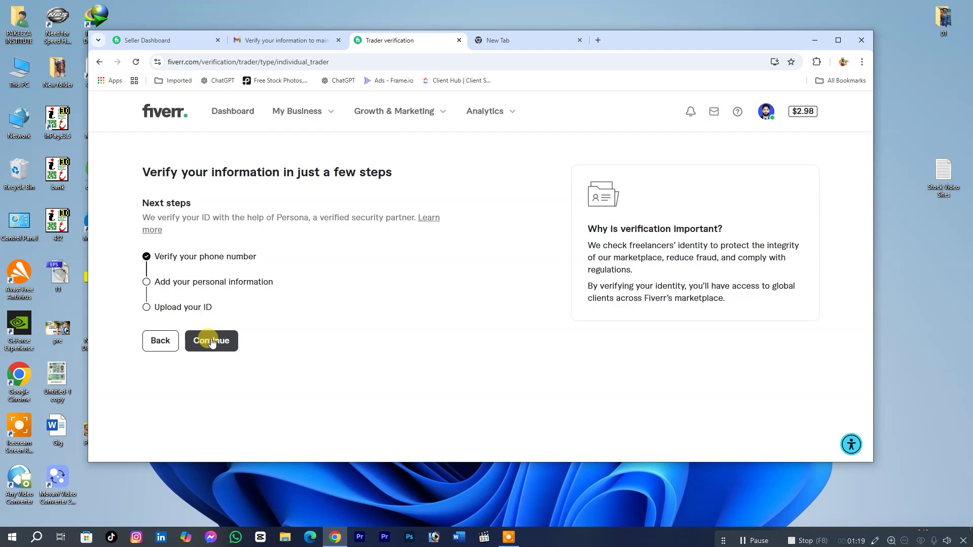
{"action": "left_click", "coordinate": [212, 342]}
Keep Pakistan as the government ID's issuing country and submit it.
{"action": "left_click", "coordinate": [462, 339]}
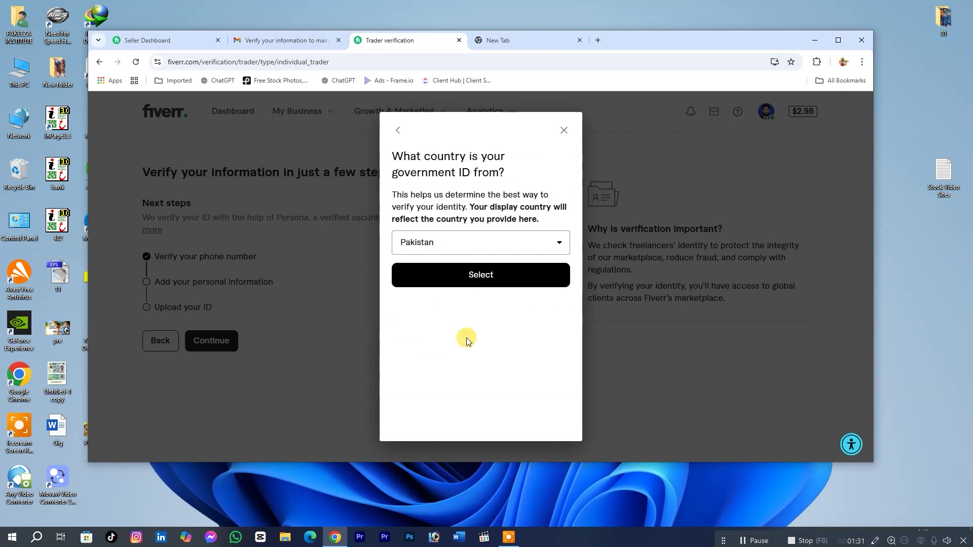
{"action": "left_click", "coordinate": [484, 274]}
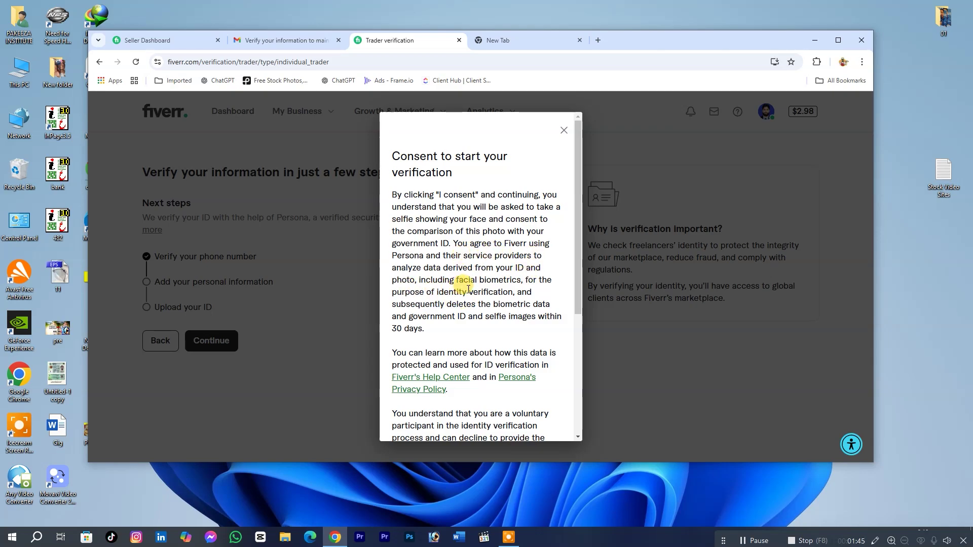
Read through the consent text, tick 'I consent to the above', and continue.
{"action": "left_click_drag", "start_coordinate": [581, 255], "coordinate": [586, 373]}
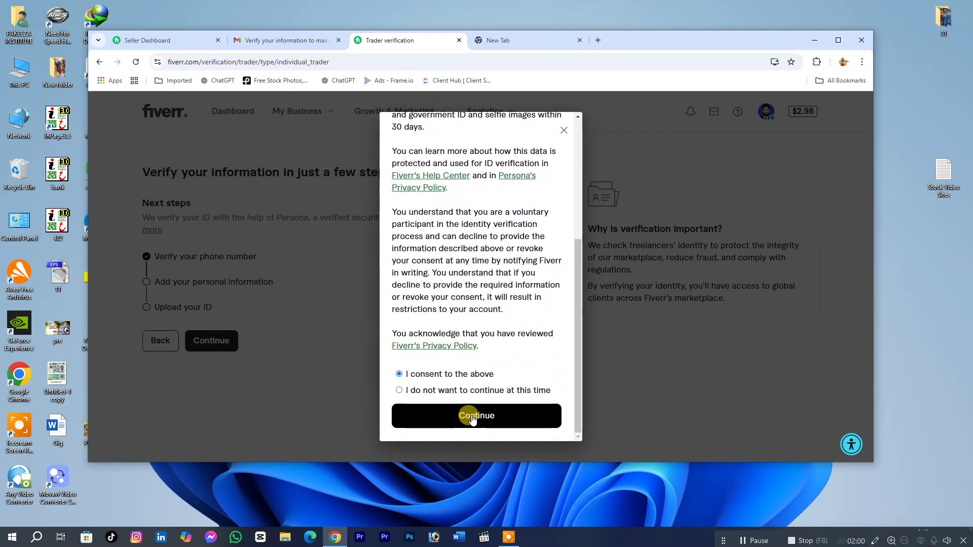
{"action": "left_click", "coordinate": [471, 417]}
{"action": "left_click", "coordinate": [472, 416]}
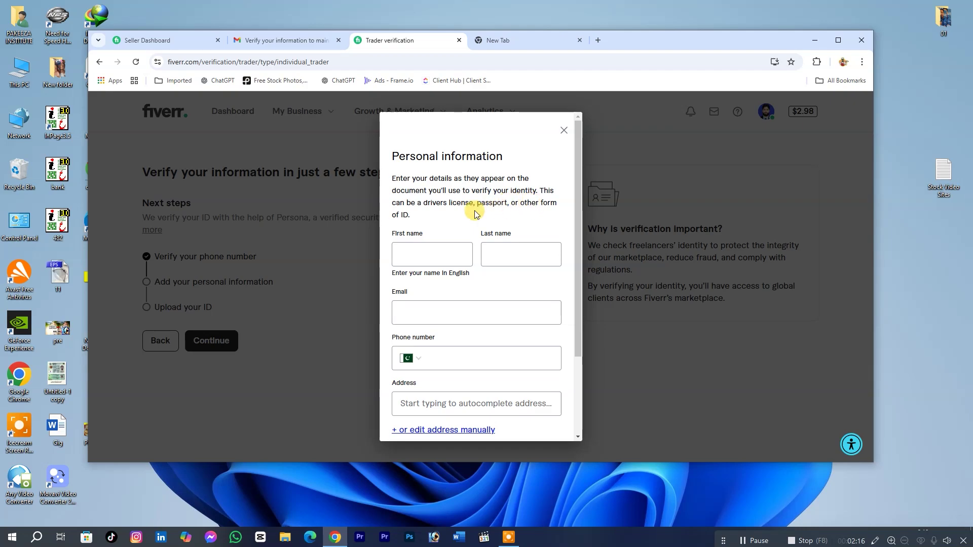
Enter the first name and last name, fixing a typo in the last name.
{"action": "left_click", "coordinate": [413, 256]}
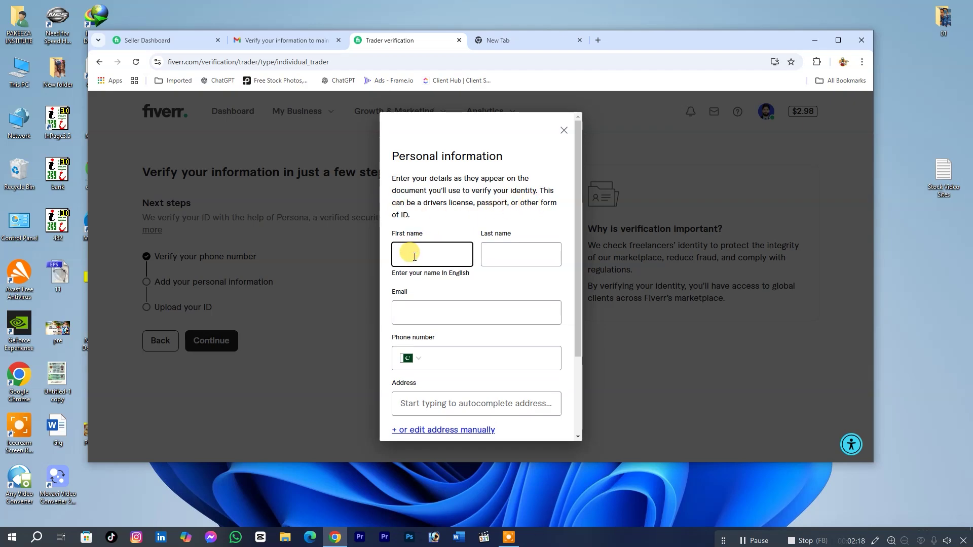
{"action": "key", "text": "Tab"}
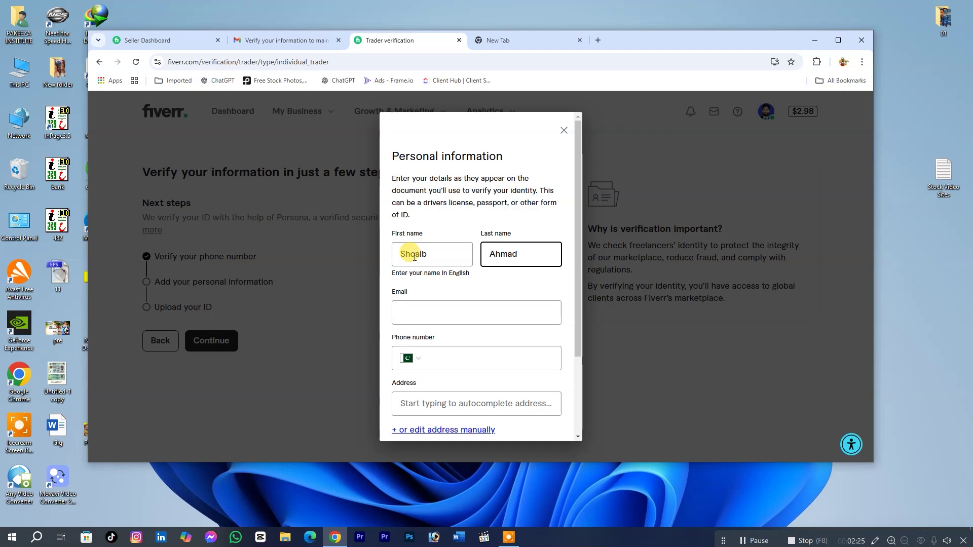
Fill in the e-mail and phone number contact fields.
{"action": "left_click", "coordinate": [415, 316]}
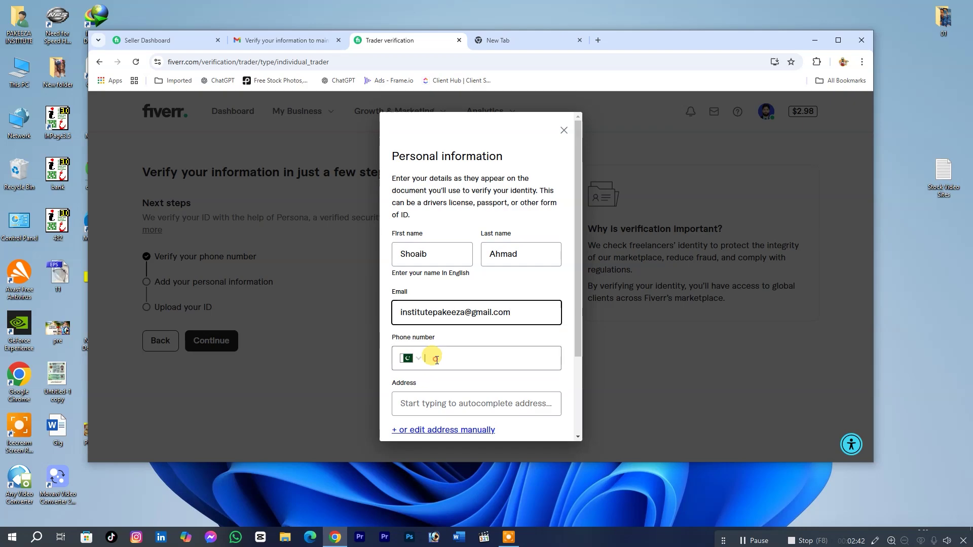
{"action": "left_click", "coordinate": [436, 360]}
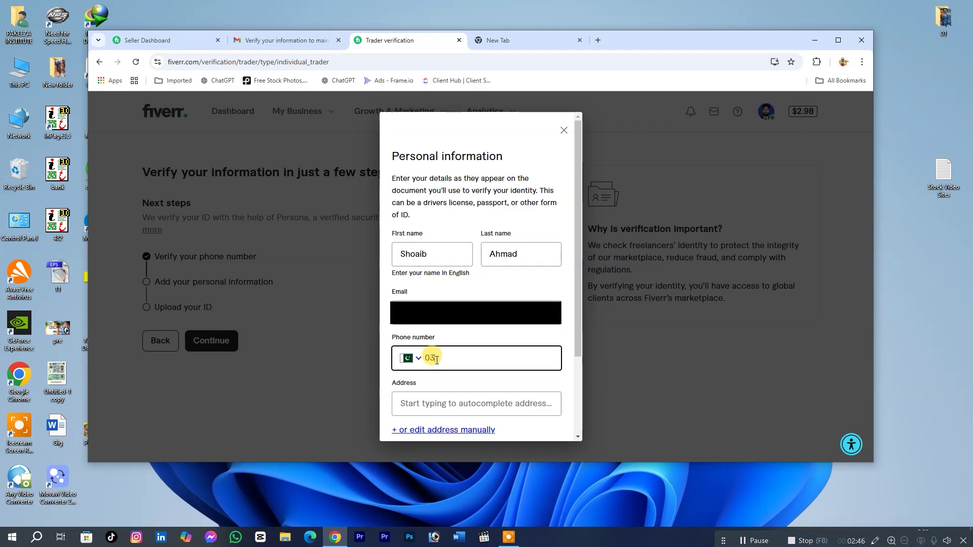
{"action": "type", "text": "0318"}
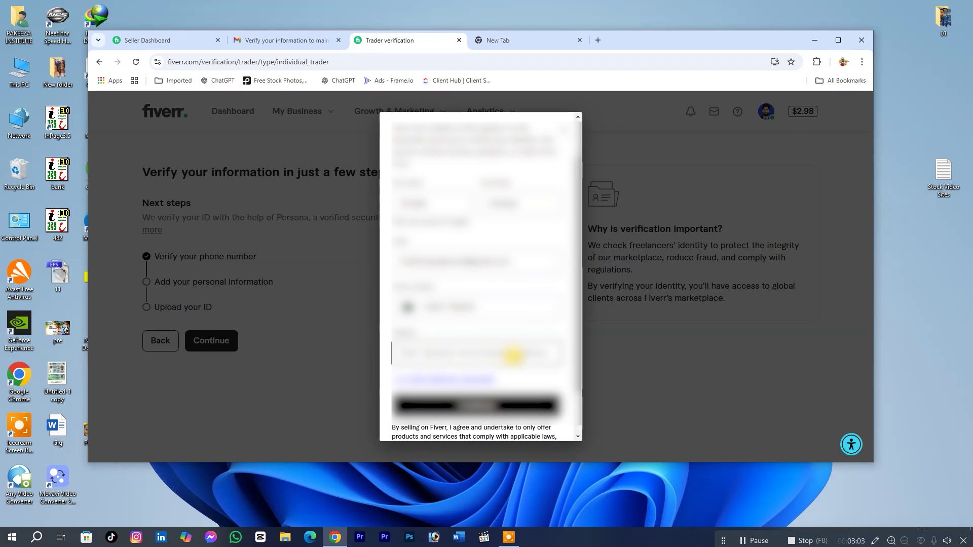
Reveal the manual address fields and review the address section of the form.
{"action": "scroll", "coordinate": [513, 353], "scroll_direction": "down", "scroll_amount": 2}
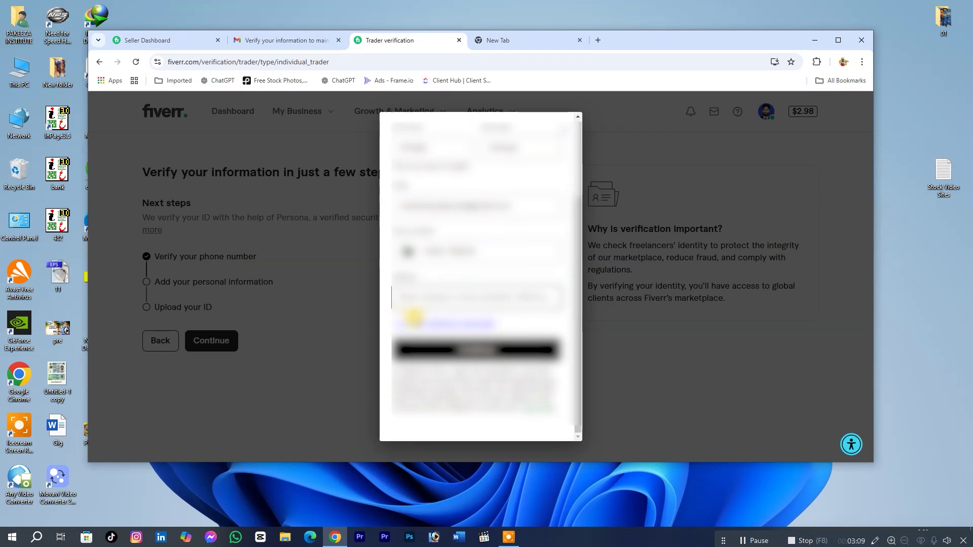
{"action": "left_click", "coordinate": [412, 321]}
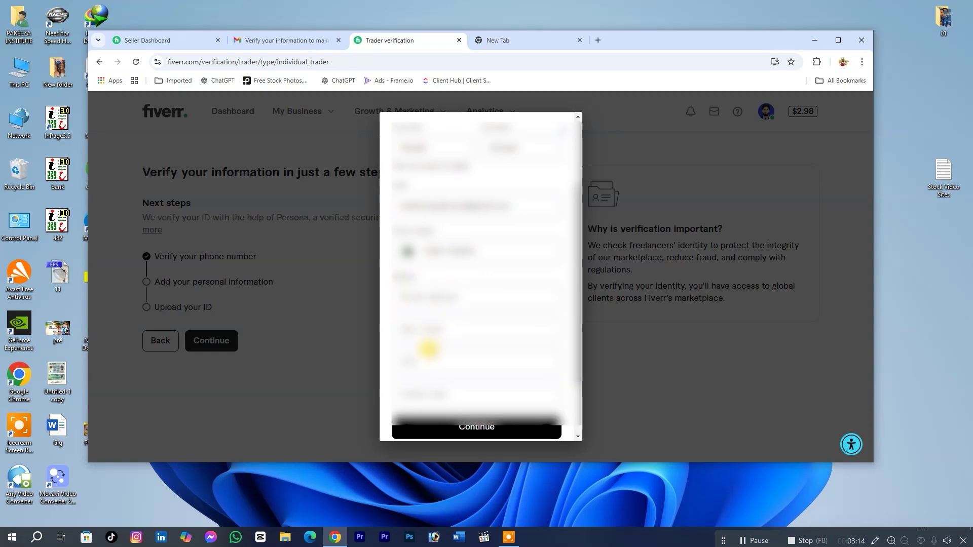
{"action": "scroll", "coordinate": [427, 343], "scroll_direction": "down", "scroll_amount": 3}
{"action": "scroll", "coordinate": [434, 278], "scroll_direction": "up", "scroll_amount": 3}
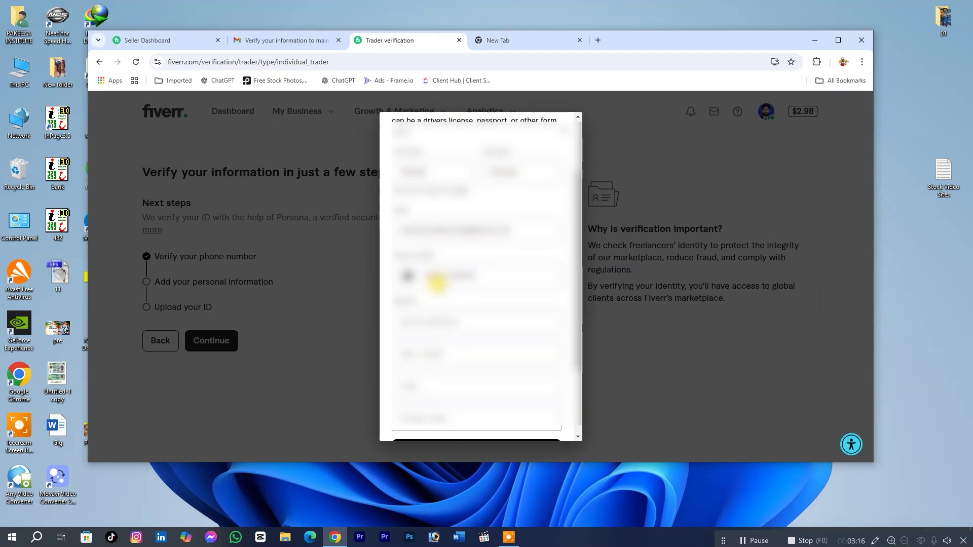
{"action": "scroll", "coordinate": [441, 299], "scroll_direction": "down", "scroll_amount": 3}
{"action": "scroll", "coordinate": [442, 301], "scroll_direction": "up", "scroll_amount": 5}
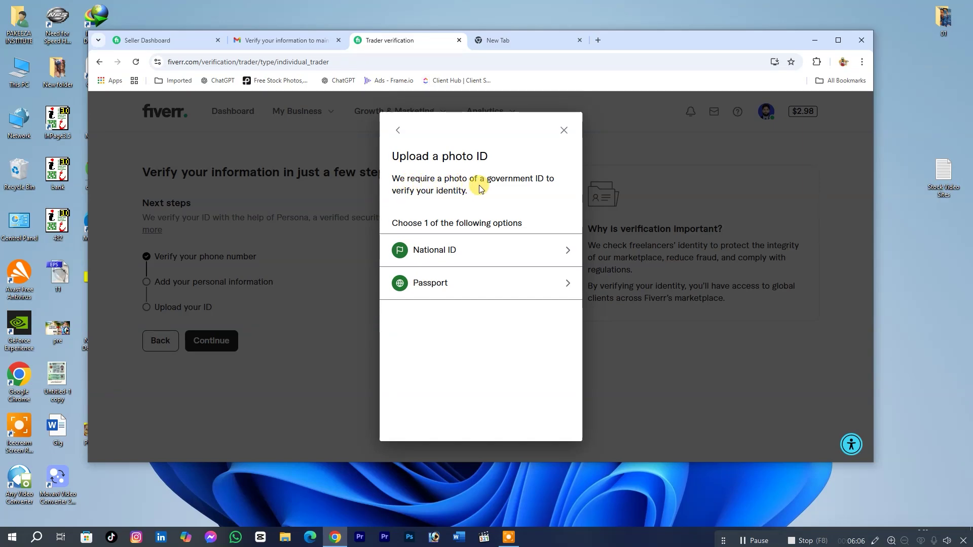
Choose National ID as the photo ID type to upload.
{"action": "left_click", "coordinate": [446, 252]}
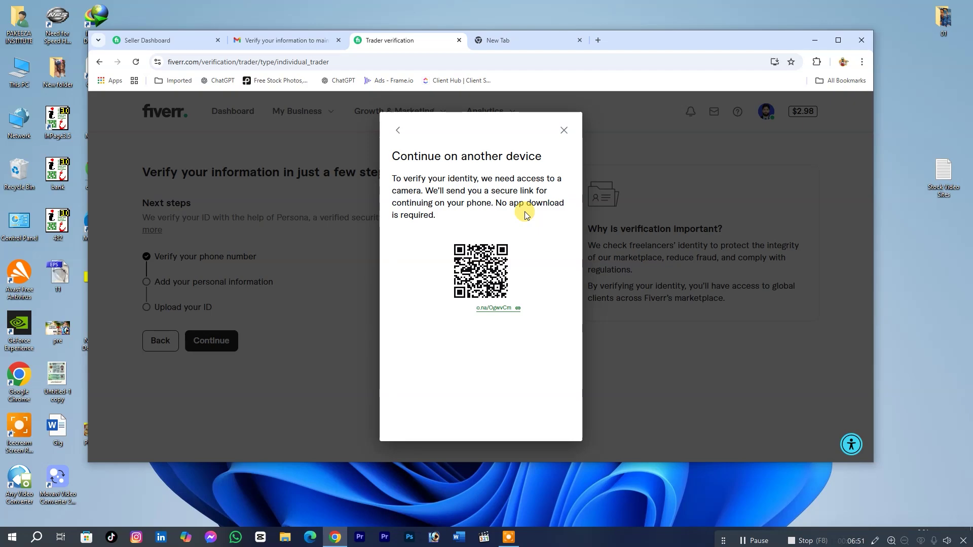
Copy the secure short link under the QR code to the clipboard.
{"action": "left_click", "coordinate": [518, 307]}
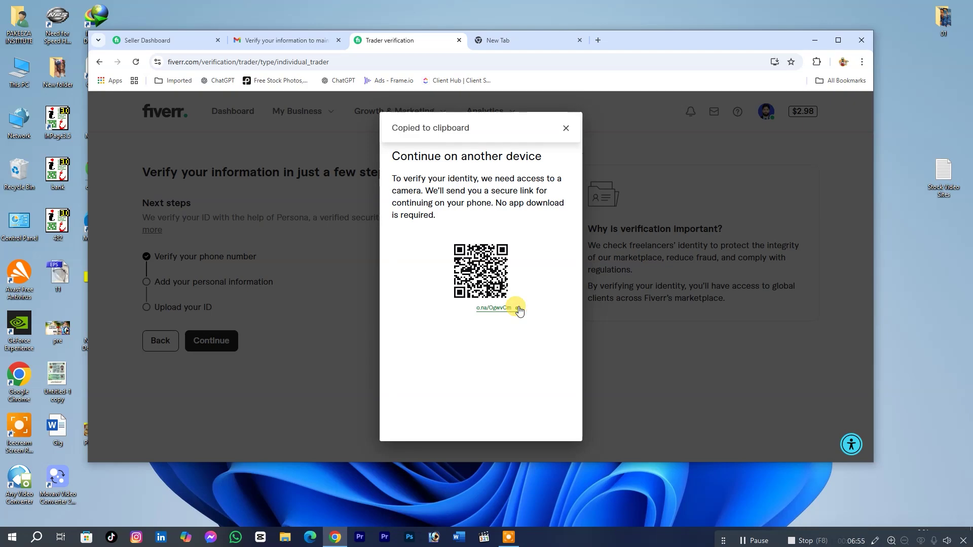